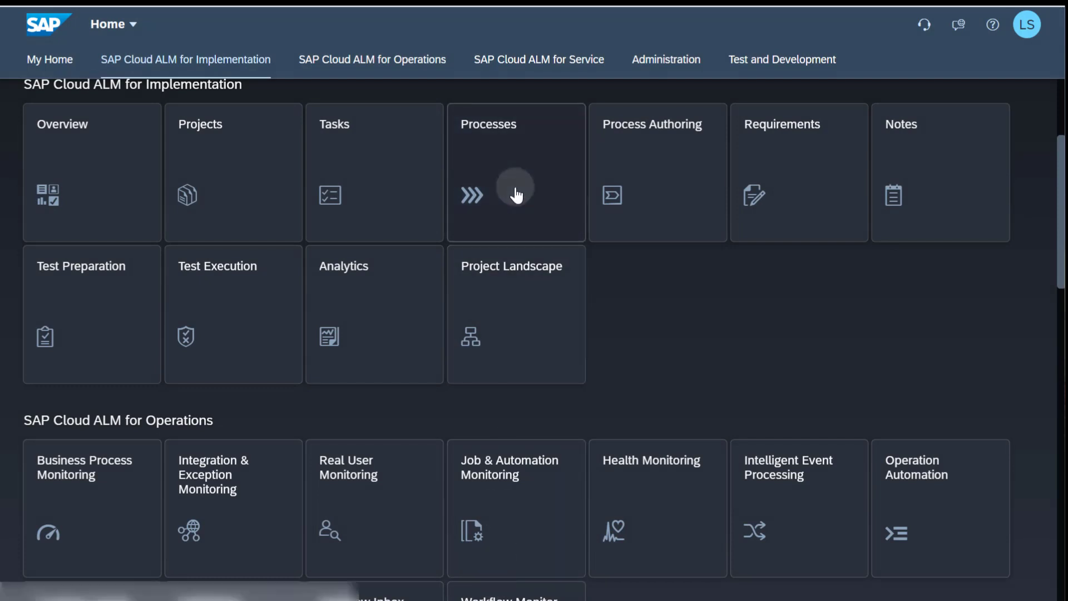
- In Processes, filter to the Custom solution scenario and open Make-to-Stock with S4H Cloud 1
left_click(516, 195)
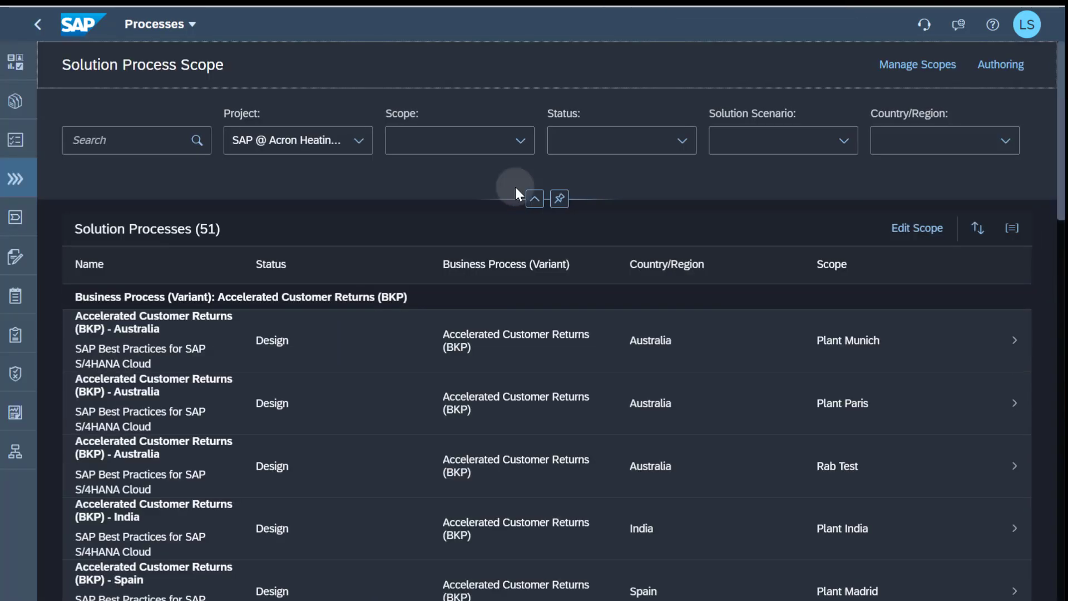
left_click(841, 141)
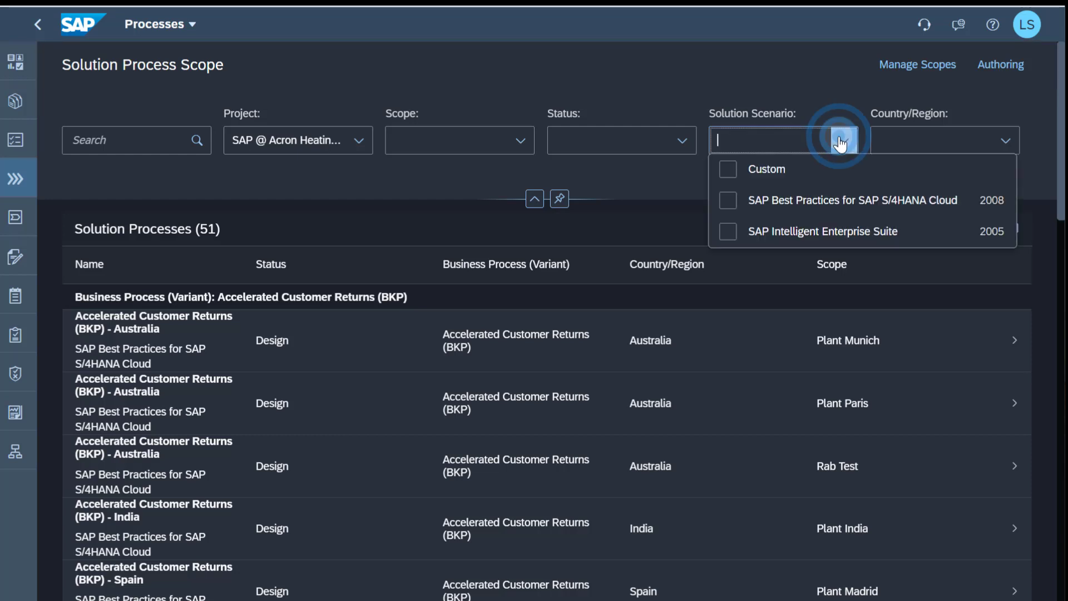
left_click(823, 167)
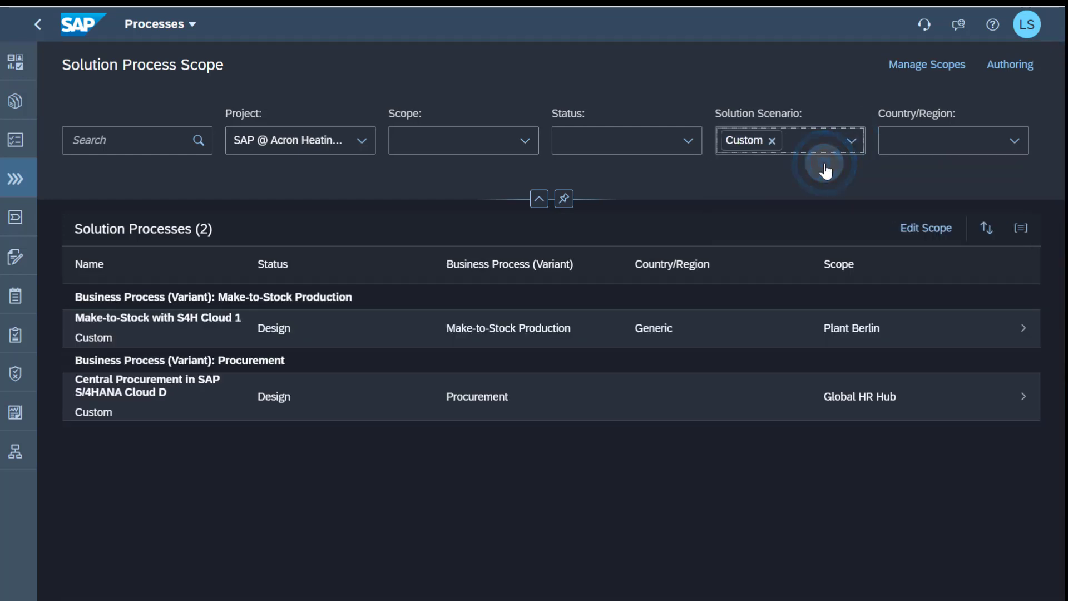
left_click(801, 328)
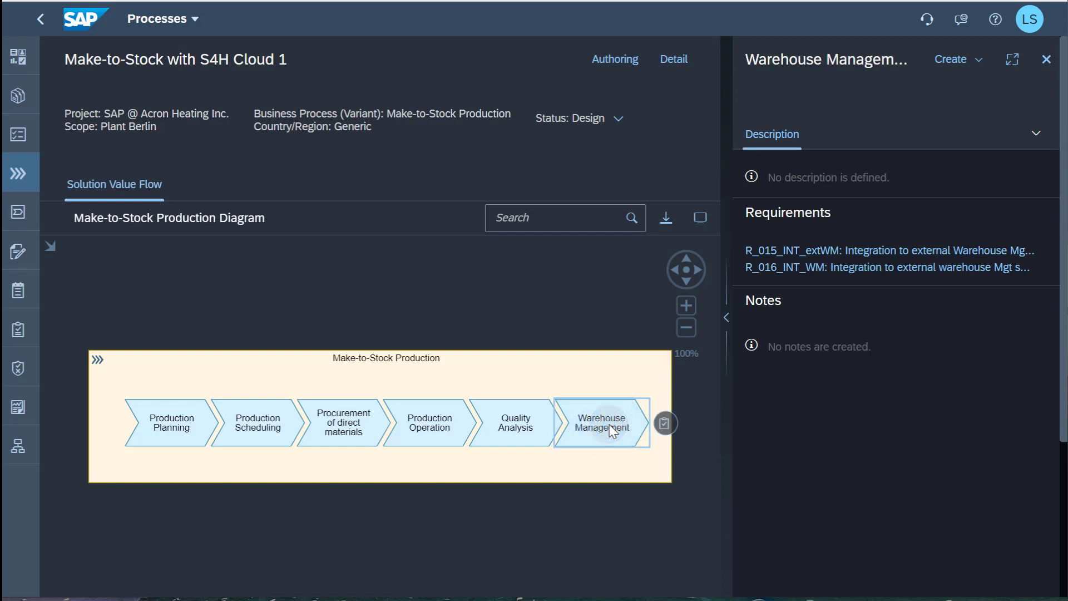
- Start a new requirement for the Warehouse Management step
left_click(670, 422)
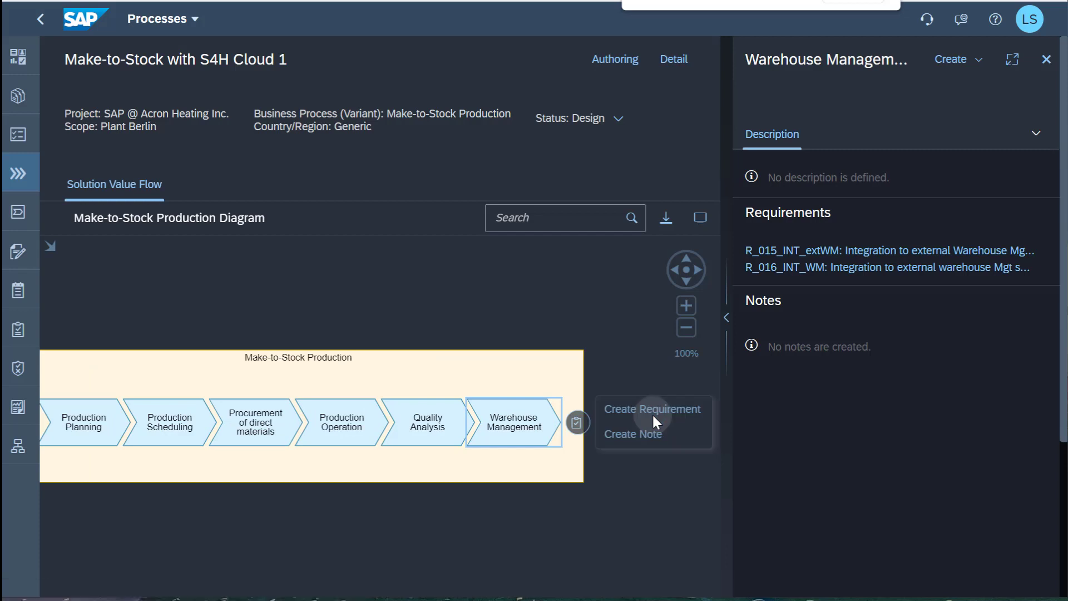
left_click(652, 413)
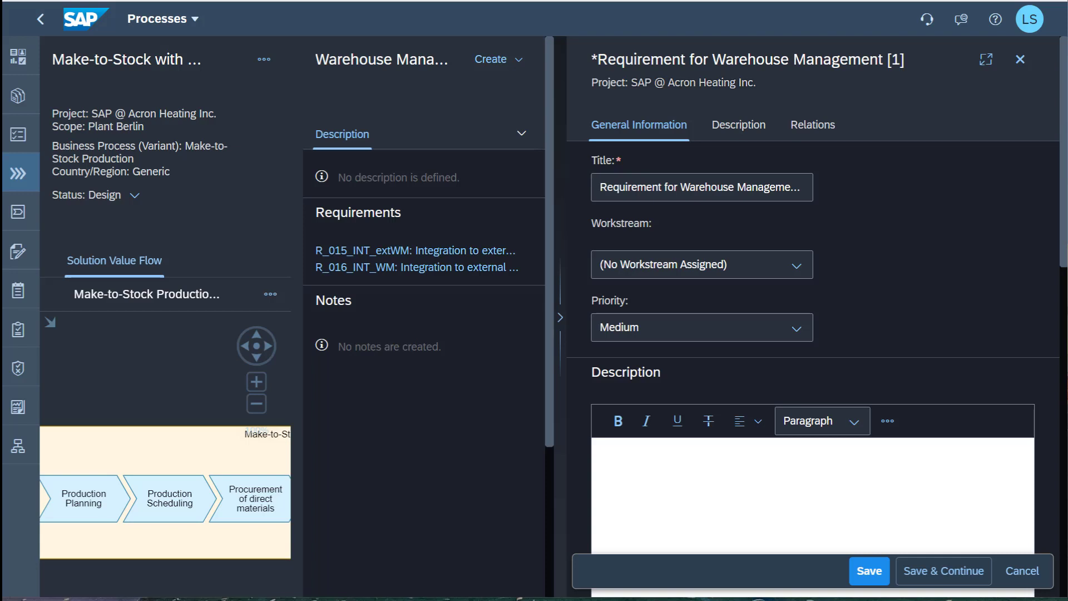
- Title the requirement 'R_16_INT_WM: Integration to external warehouse mgt solution' with workstream Integration
left_click(682, 196)
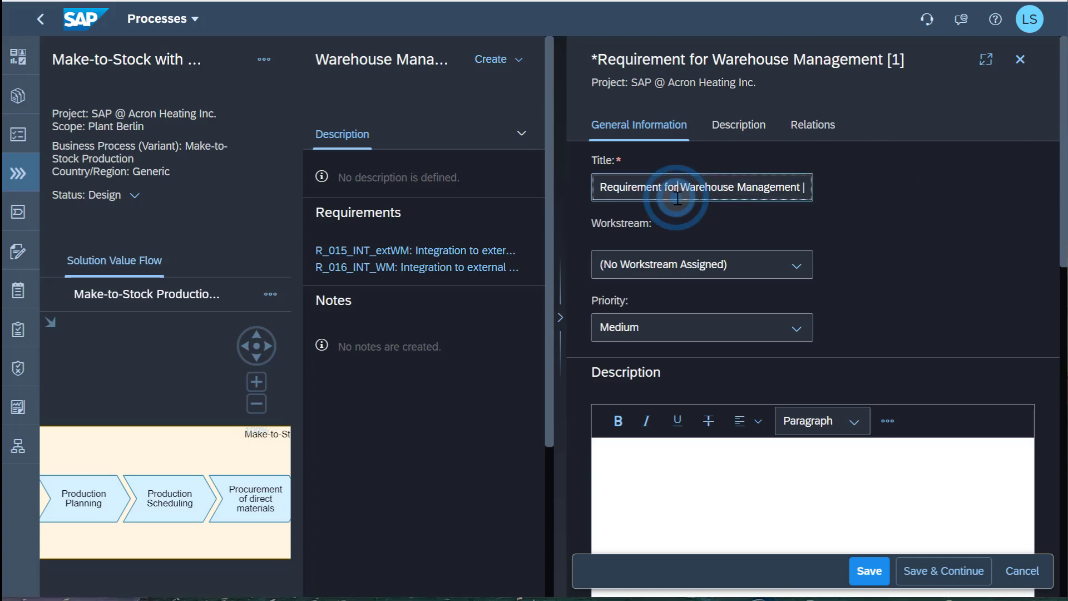
type("R_016_INT_WM: Integration to external warehouse mgt solution")
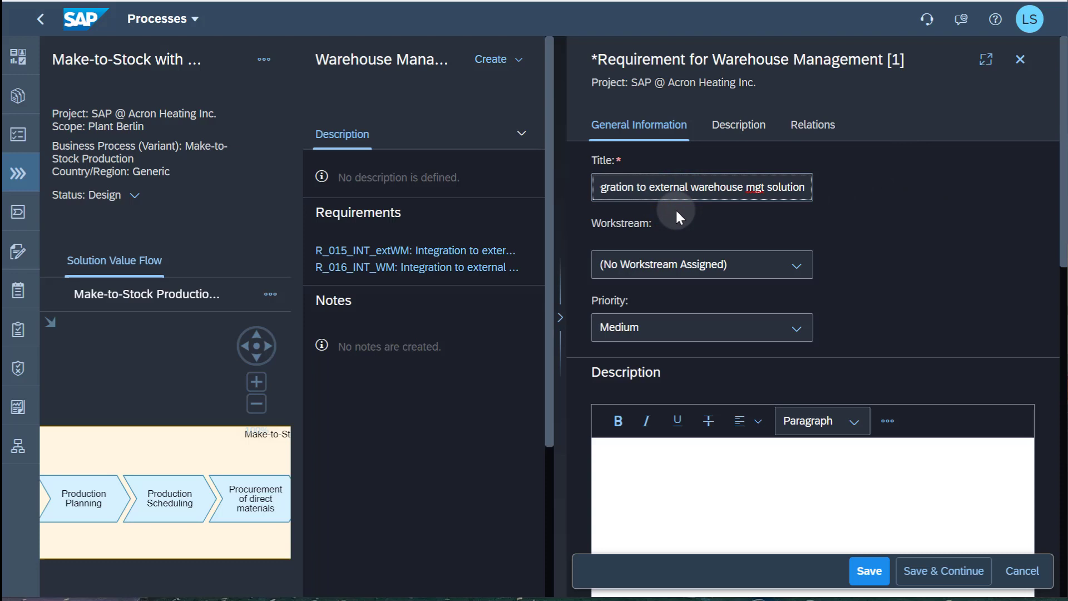
left_click(792, 267)
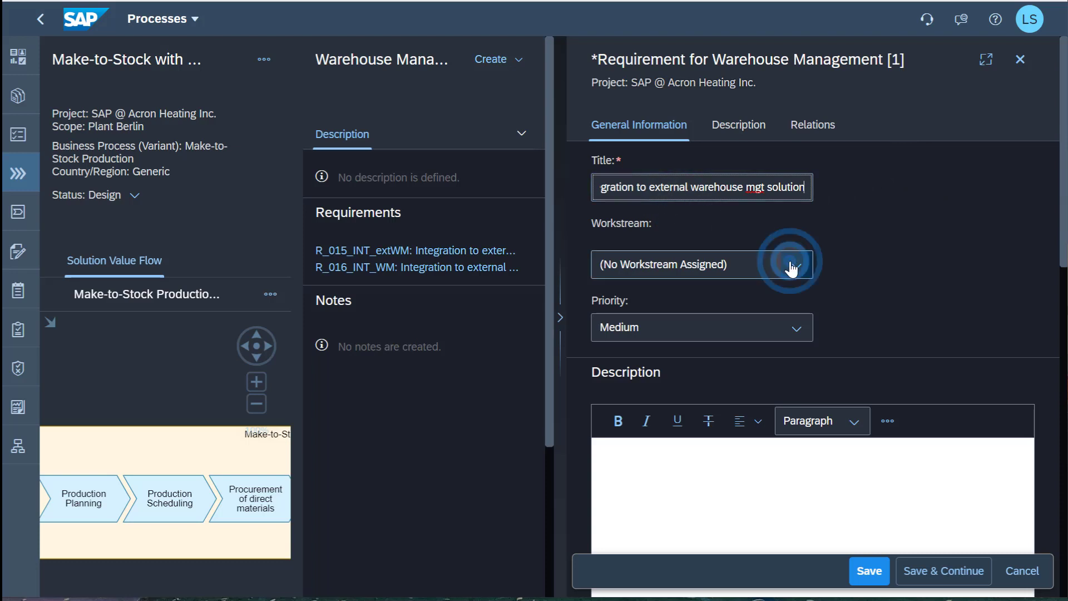
left_click(801, 277)
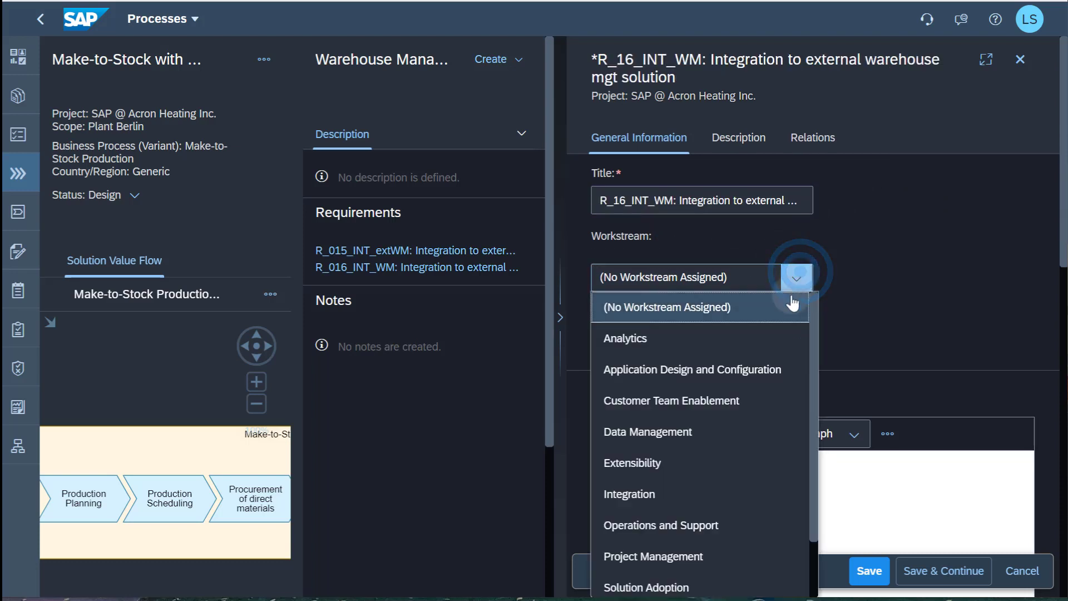
left_click(716, 489)
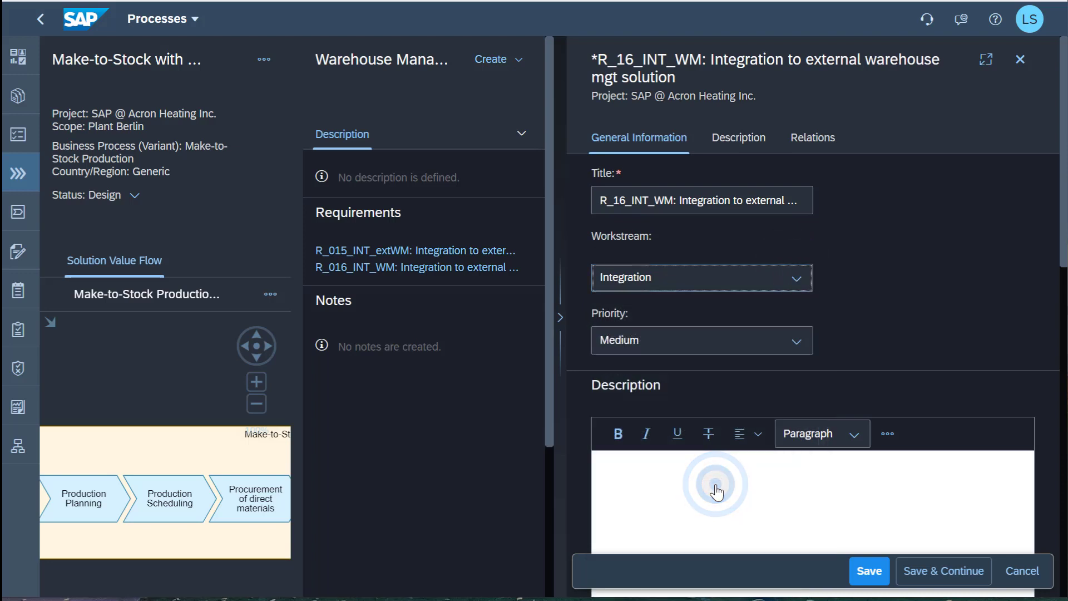
- Describe the information exchange with the External Warehouse Management solution and save the requirement
left_click(690, 484)
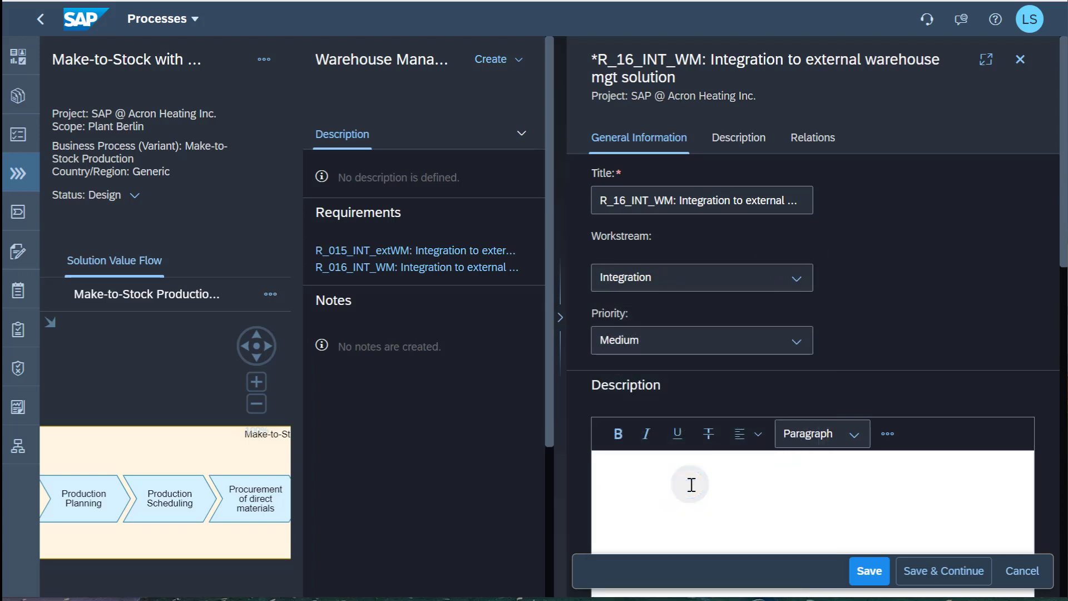
type("Informa")
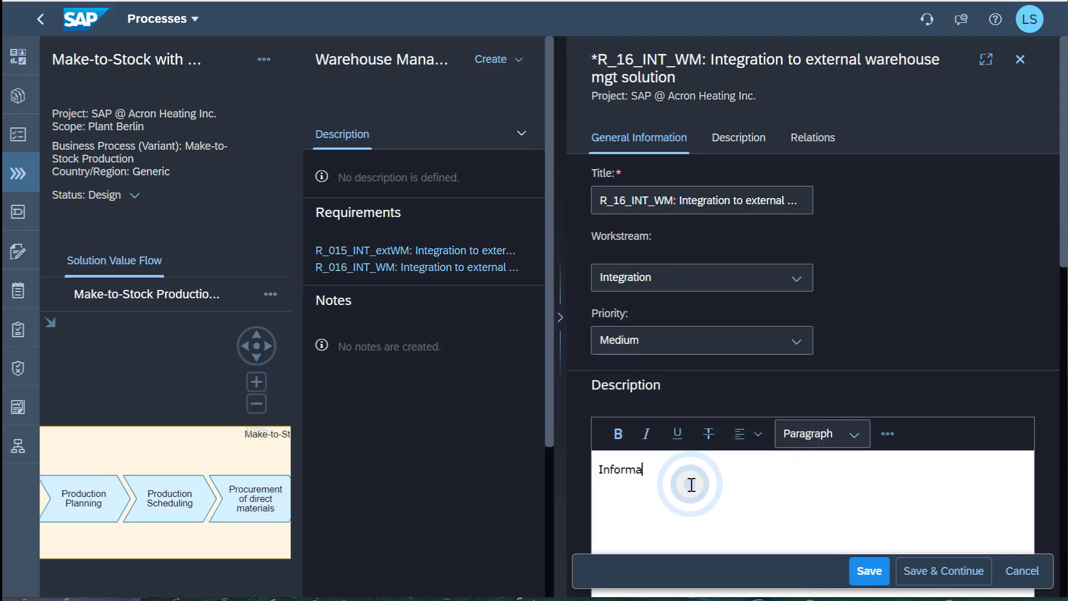
type("tion hast to be exchanged between ")
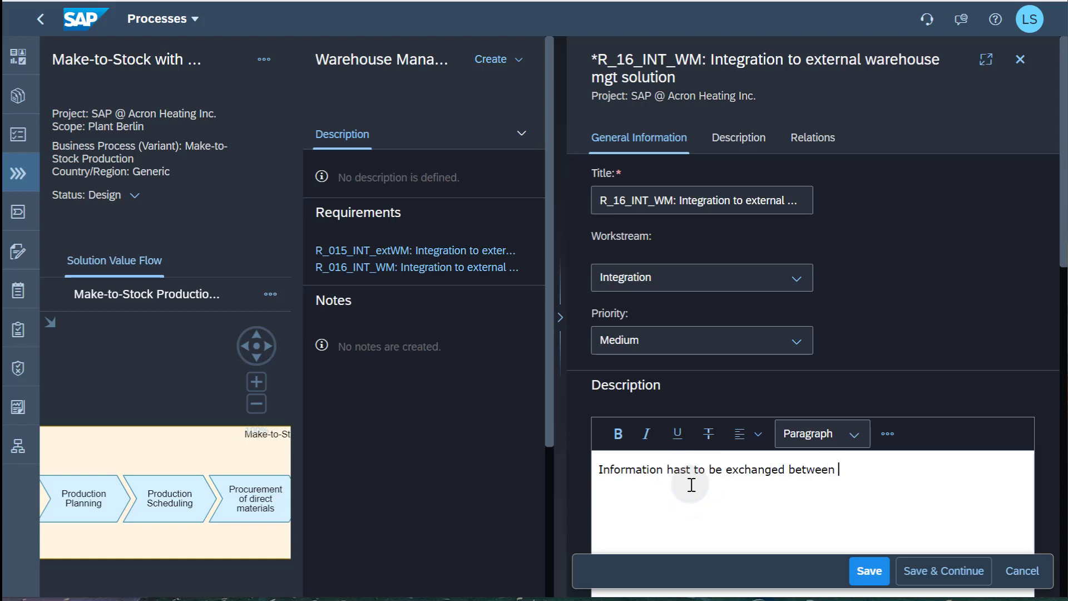
type("the External Warehouse Management solution and S/4HANA Cloud")
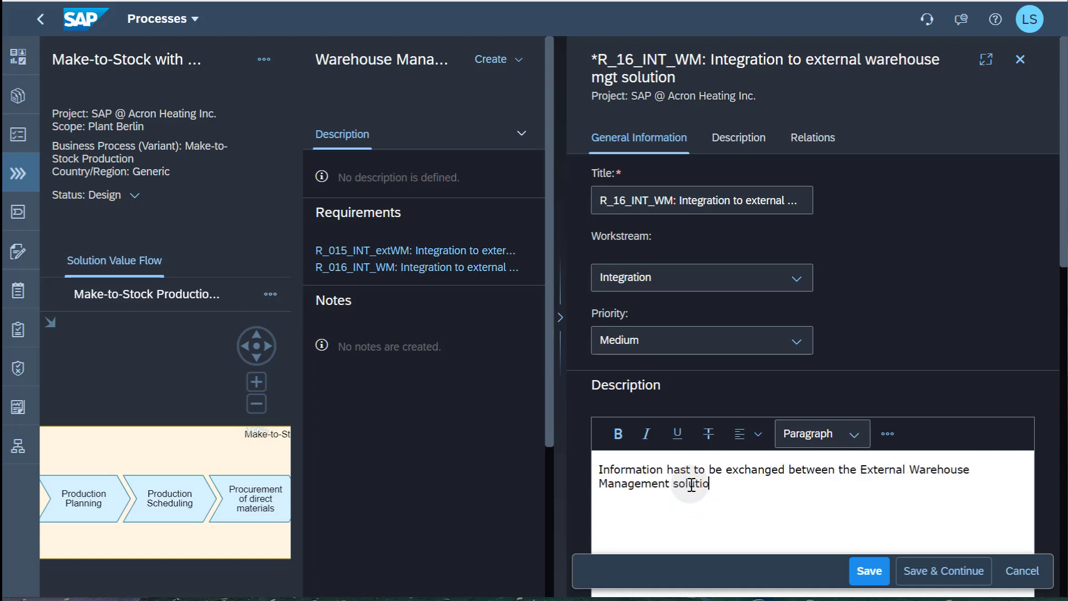
left_click(869, 573)
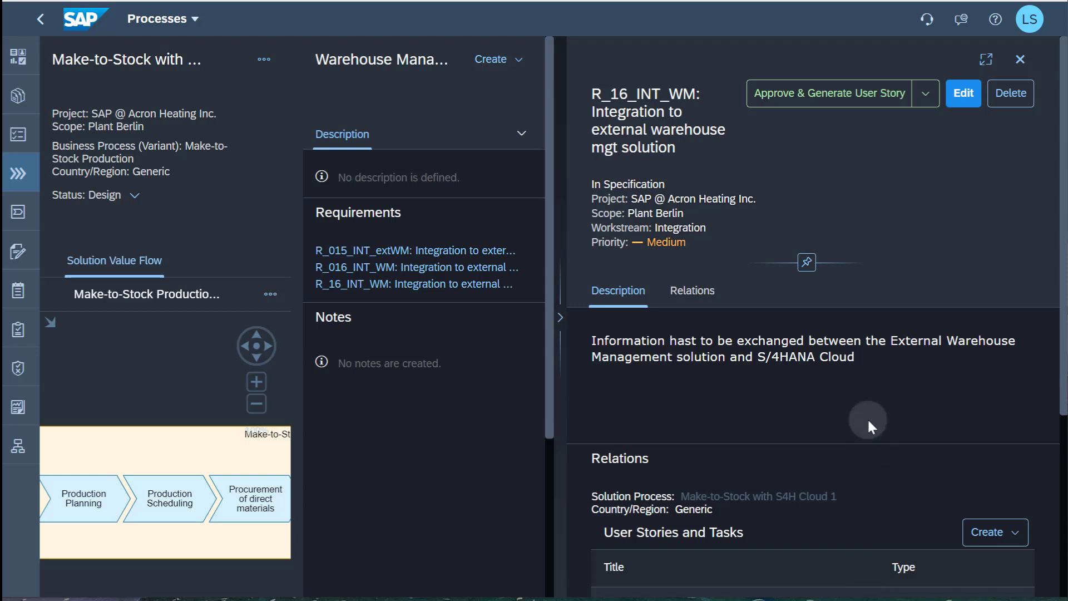
- Approve the requirement, generate its user story, and open the generated story R_16_INT_WM
left_click(869, 103)
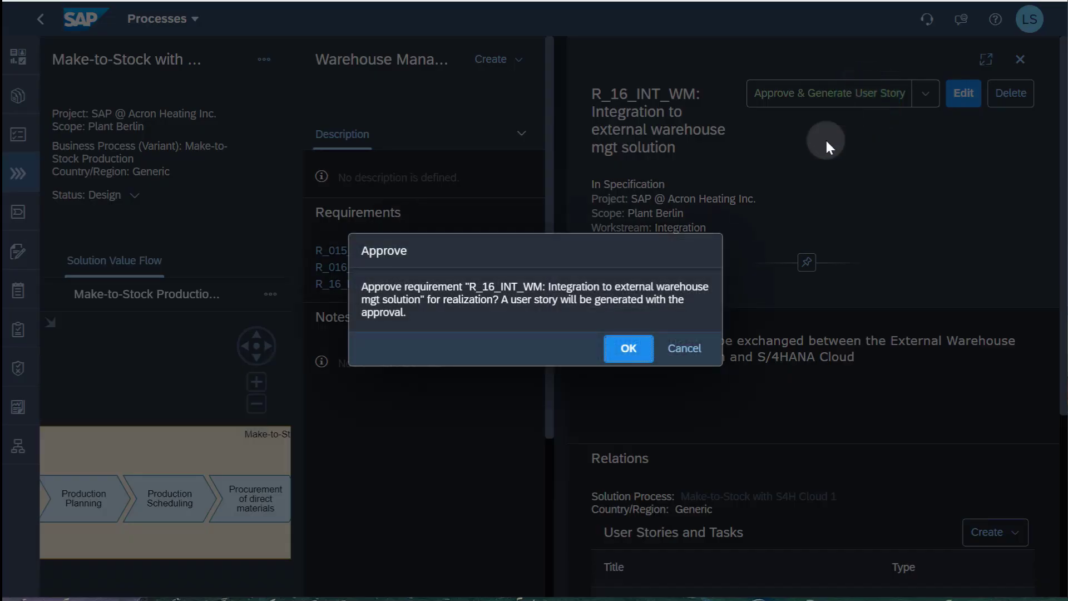
left_click(634, 350)
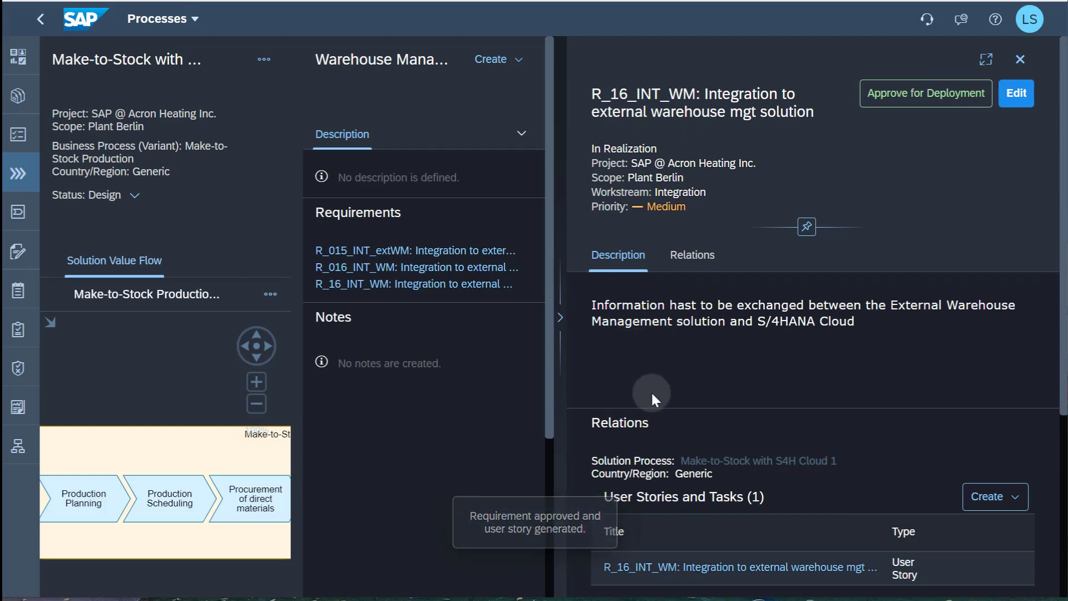
left_click(705, 568)
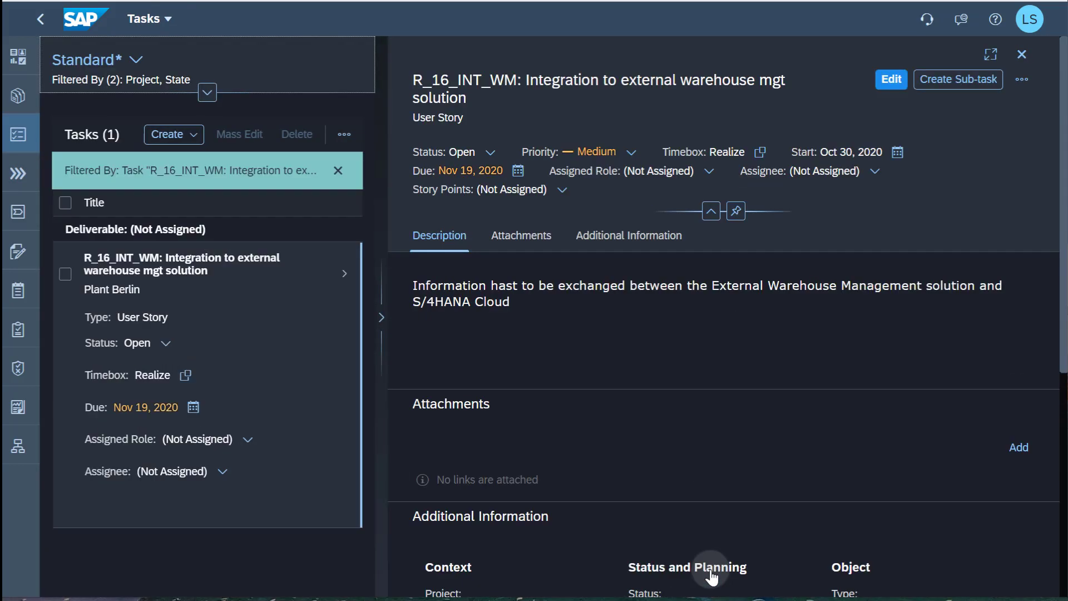
- Plan the user story into Sprint 2 (Feb 15 to Feb 19, 2021)
left_click(760, 154)
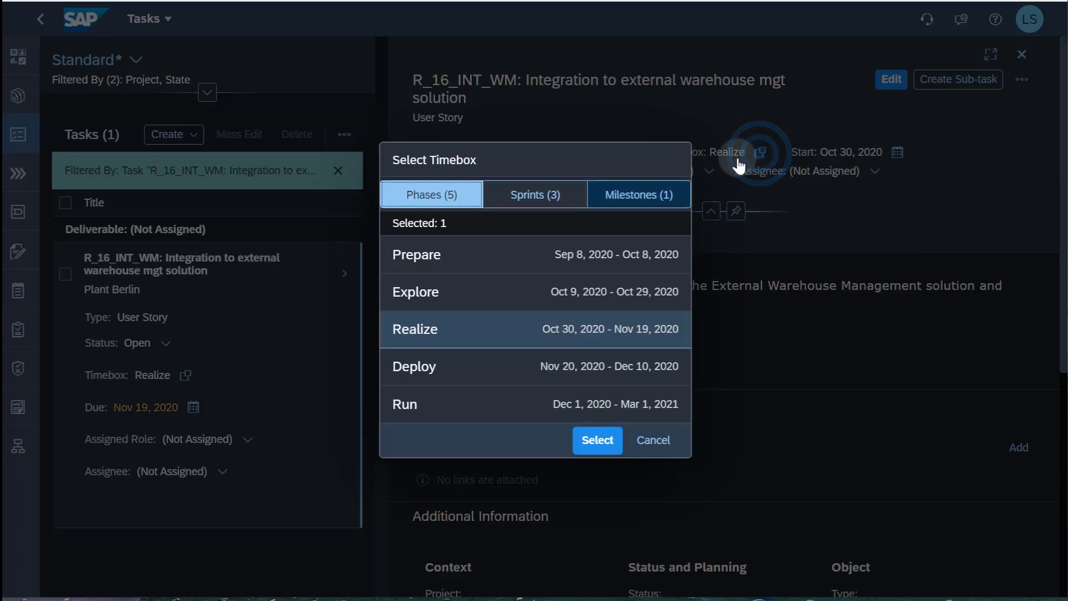
left_click(558, 193)
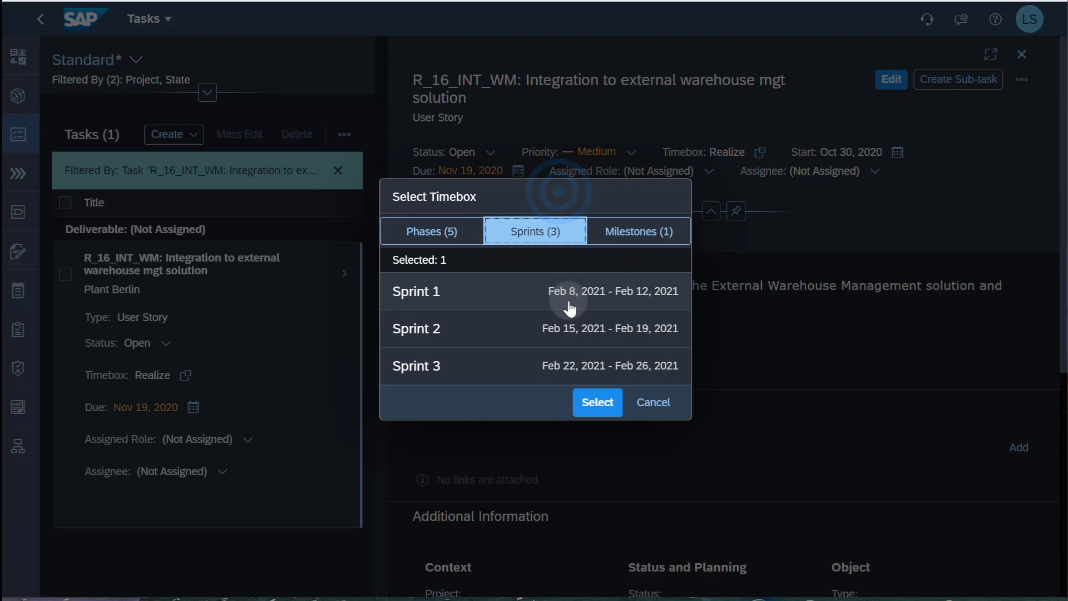
left_click(573, 332)
left_click(596, 408)
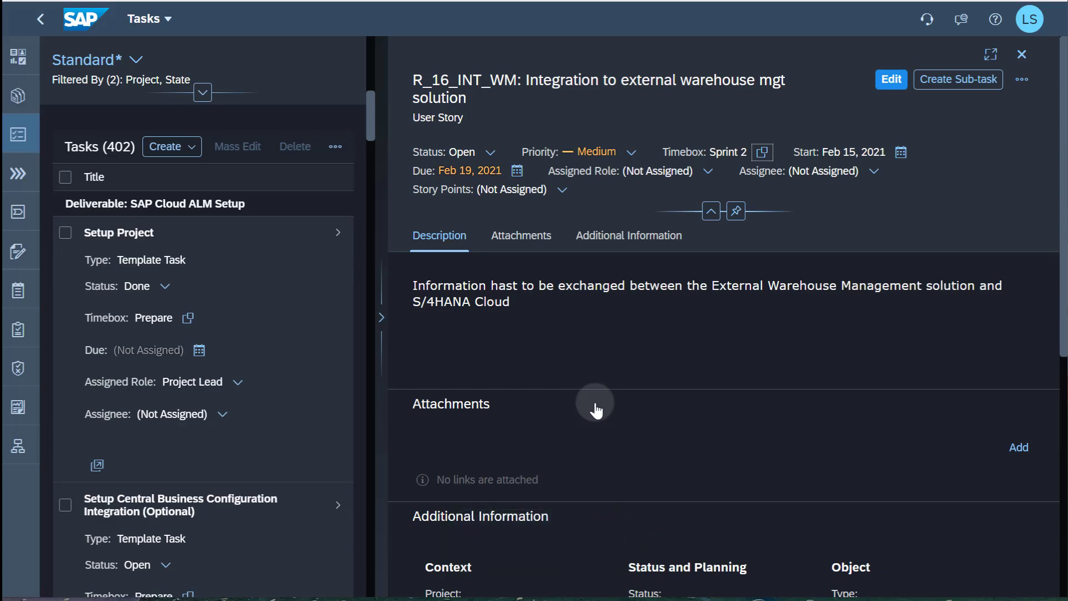
- Create sub-task 'API Warehouse Read (A2X)' with pasted API notes and screenshot as description
left_click(957, 89)
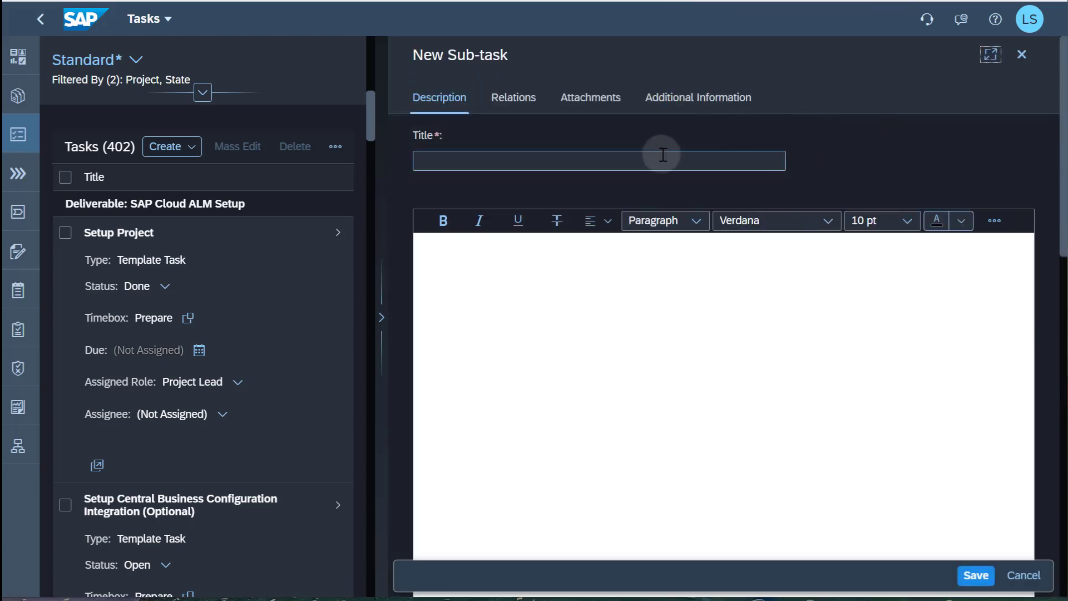
left_click(647, 157)
type("API")
left_click(652, 157)
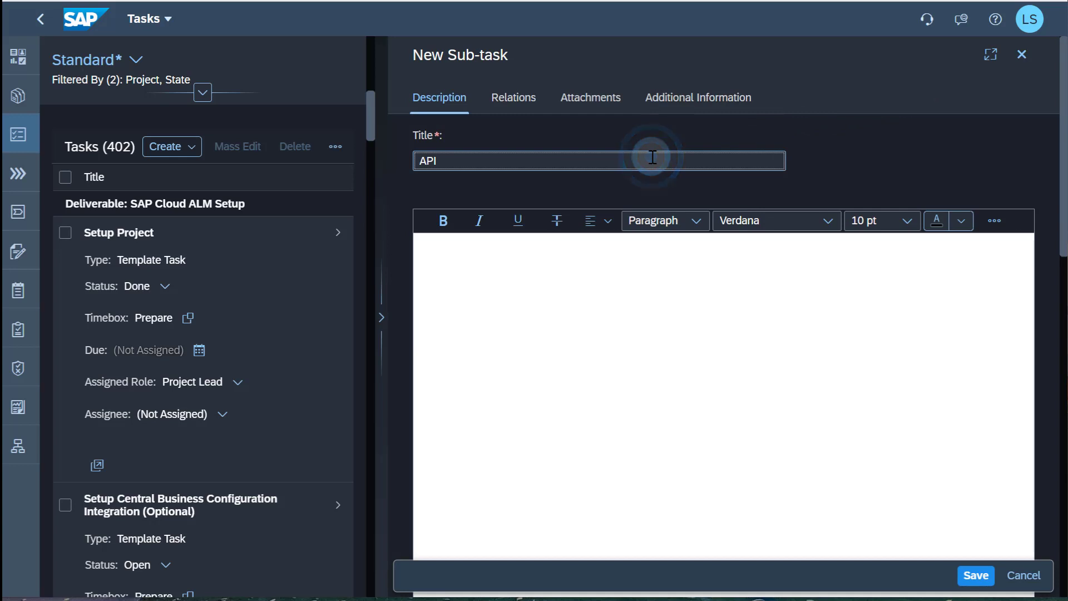
type("Warehouse Read (A")
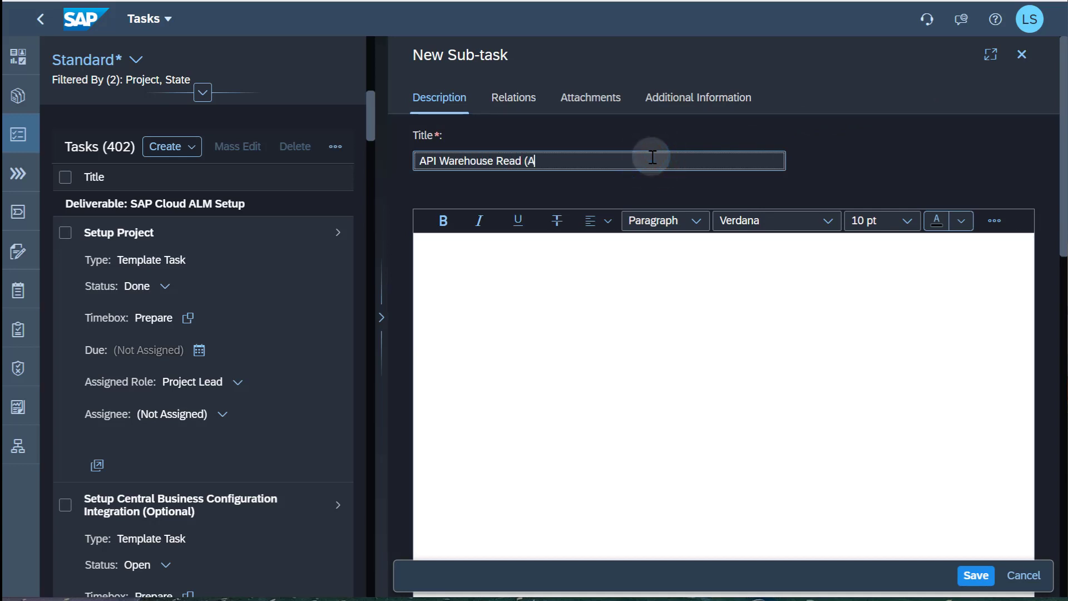
type("2X)")
left_click(743, 365)
key("ctrl+v")
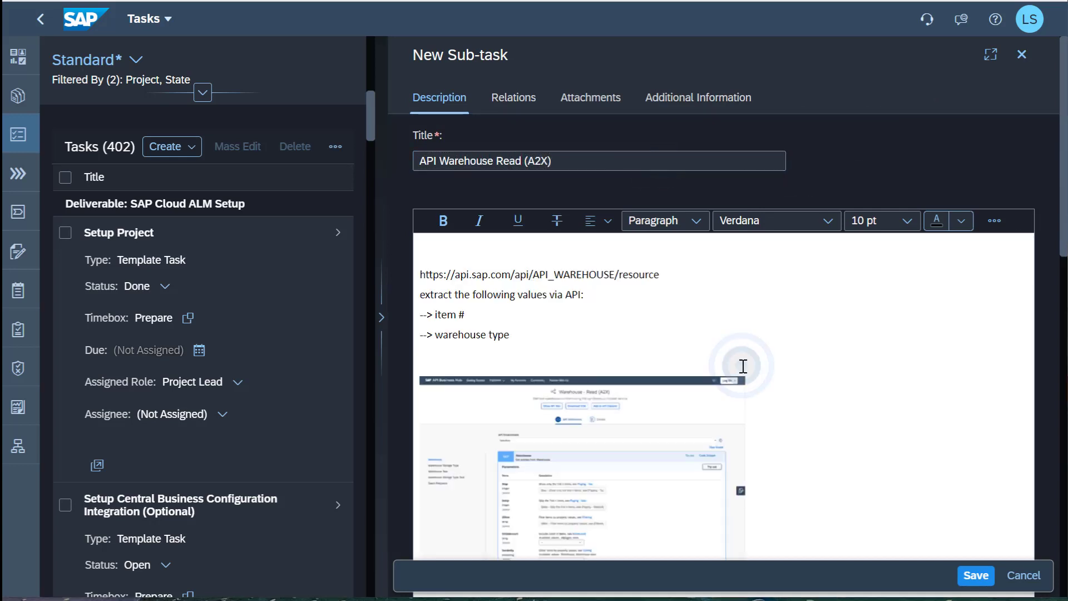
left_click(743, 379)
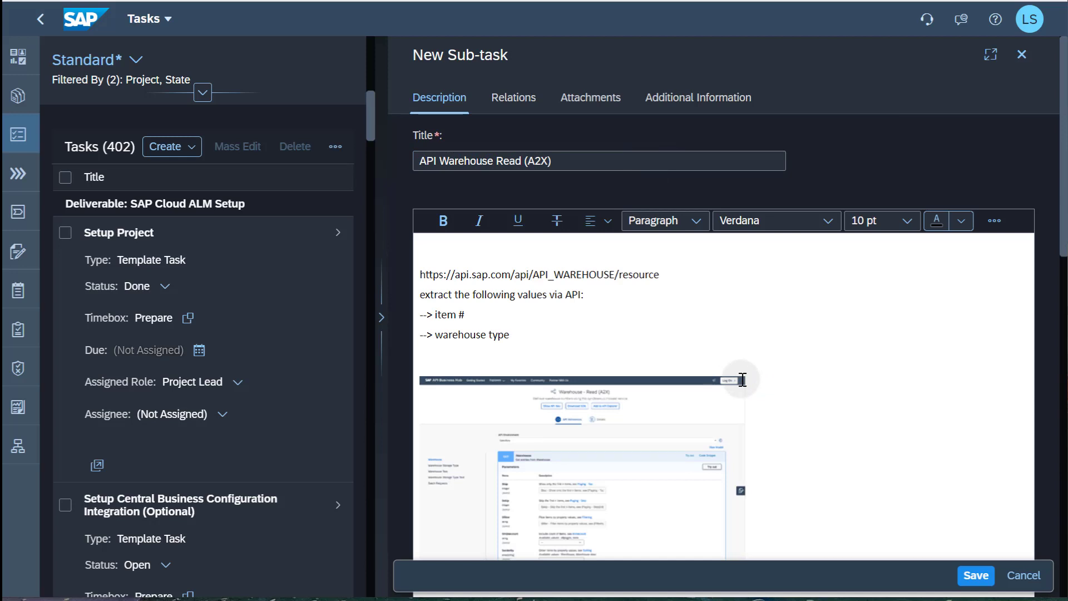
scroll(743, 380, "down", 3)
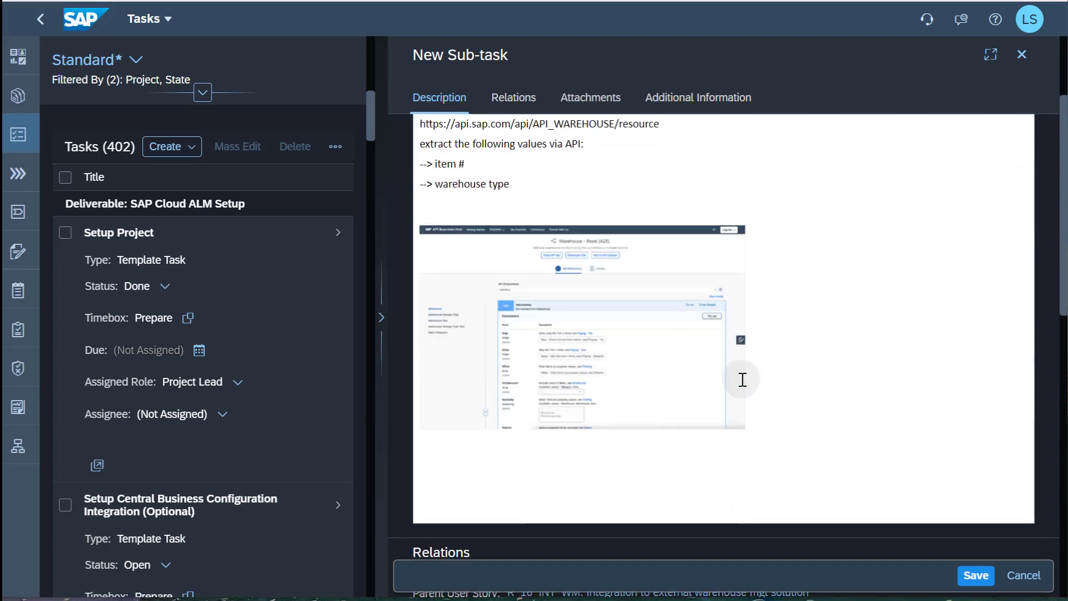
left_click(976, 578)
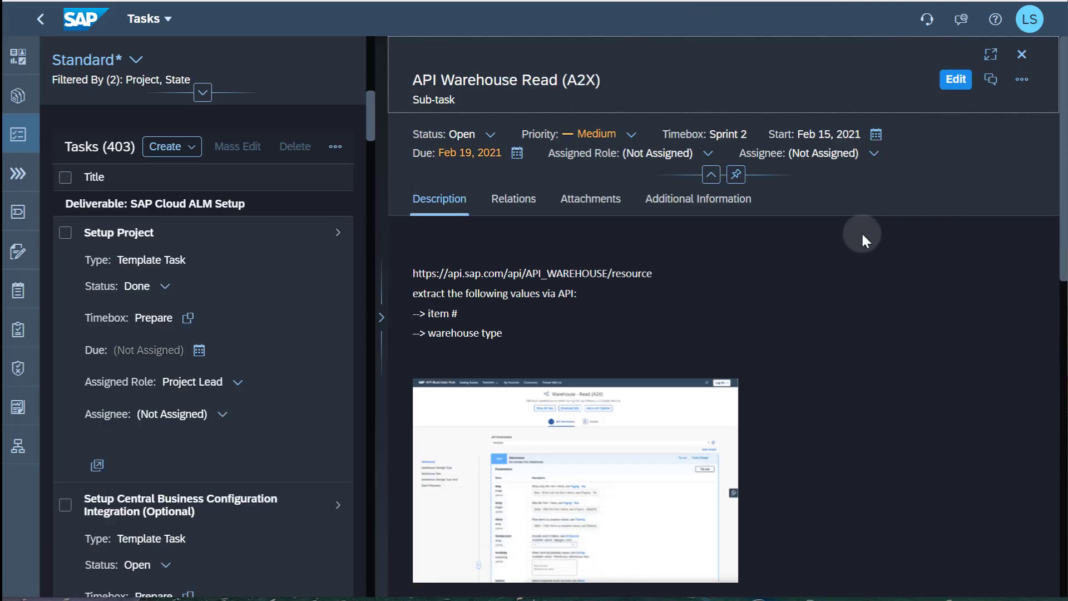
- Go back to the parent user story through the sub-task's relations
left_click(518, 206)
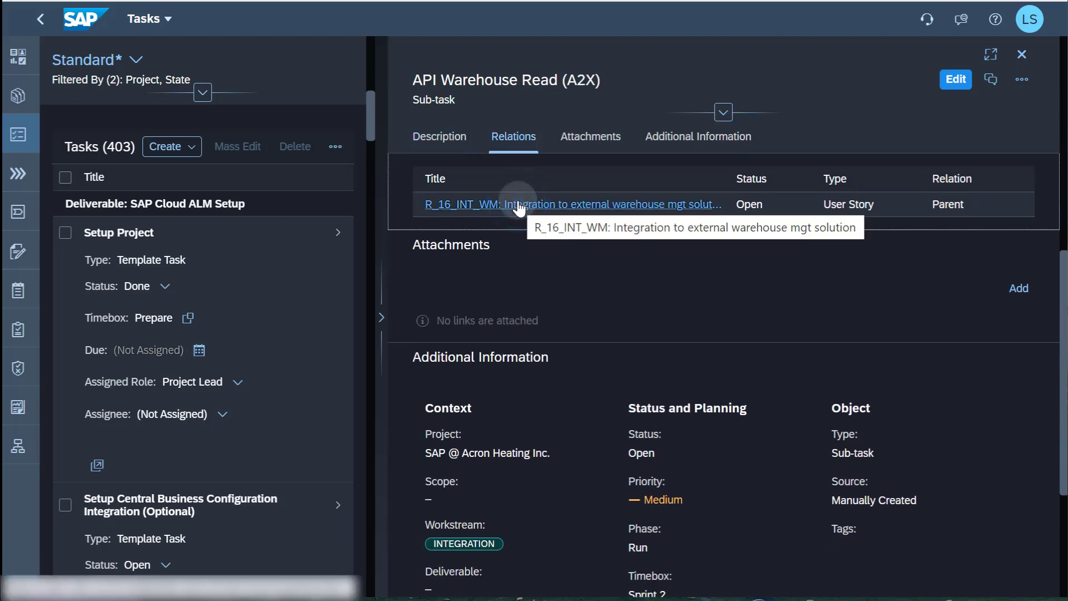
left_click(519, 205)
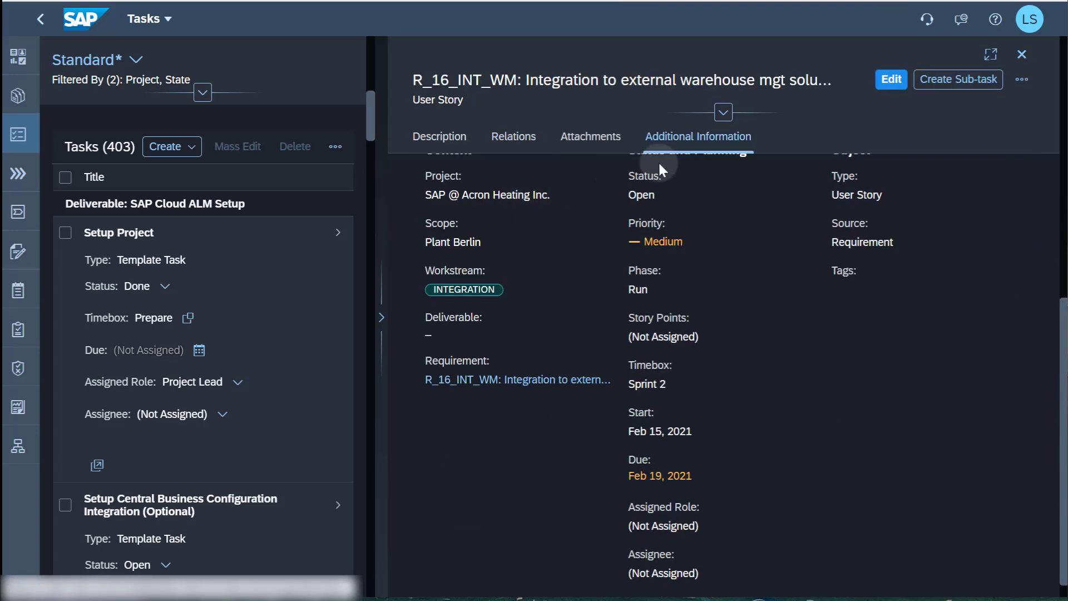
left_click(959, 81)
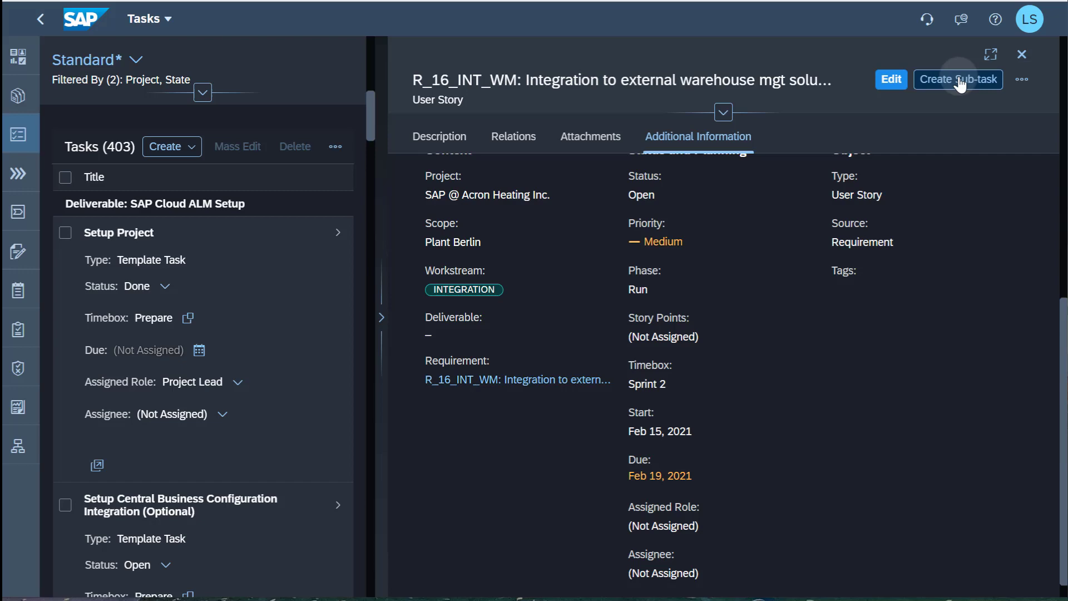
- Create sub-task 'API Outbound Confirmation' and return to the parent user story
left_click(960, 81)
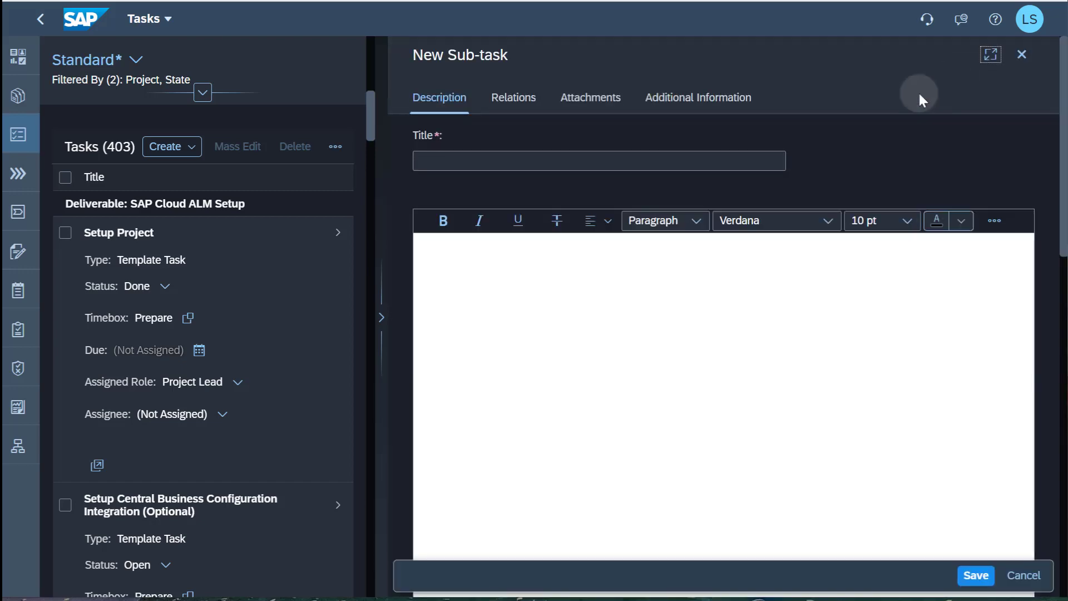
left_click(771, 158)
type("API Outbound")
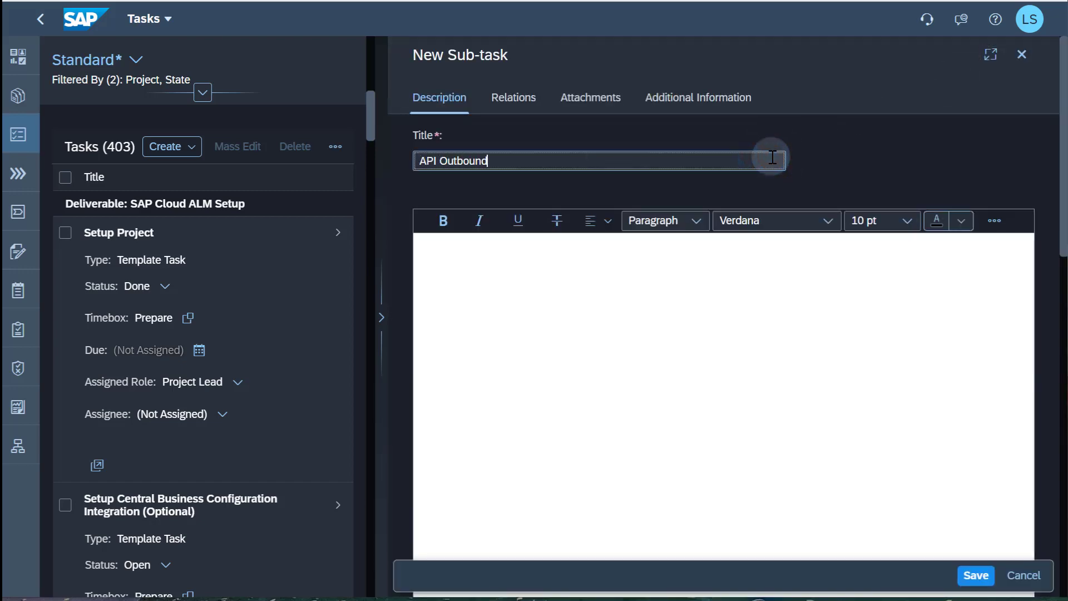
type(" Confirmation")
left_click(978, 577)
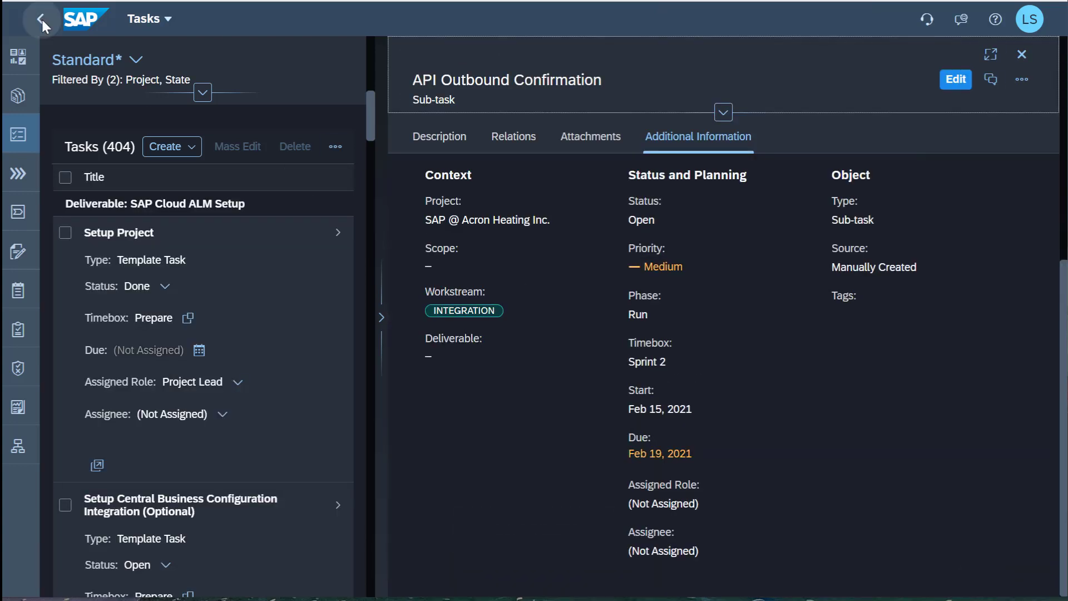
left_click(41, 20)
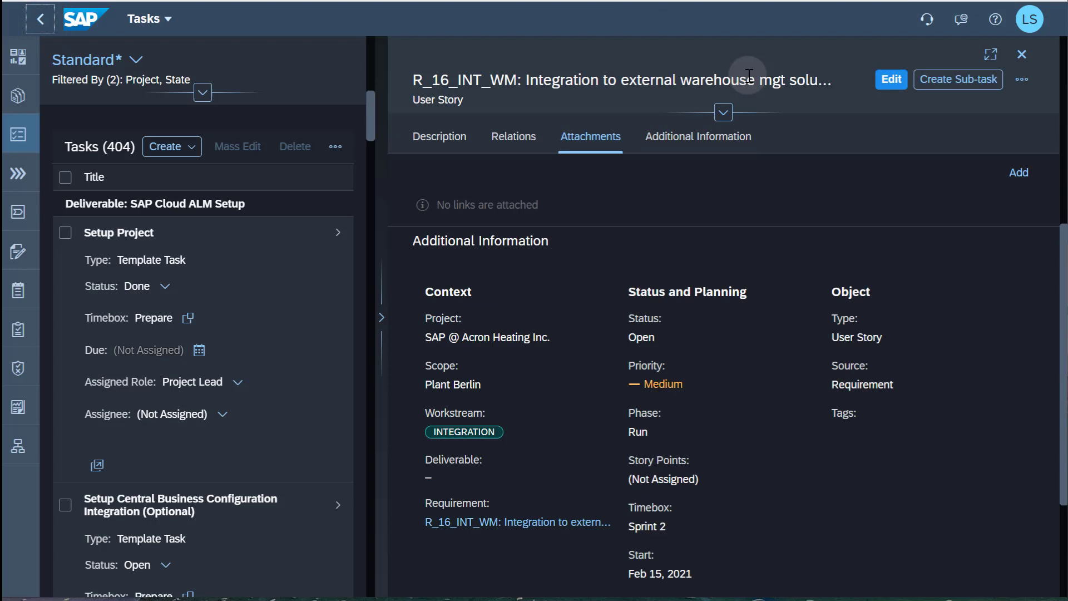
- Create sub-task 'R_016_INT_WM: Integration test run' under the user story
left_click(955, 81)
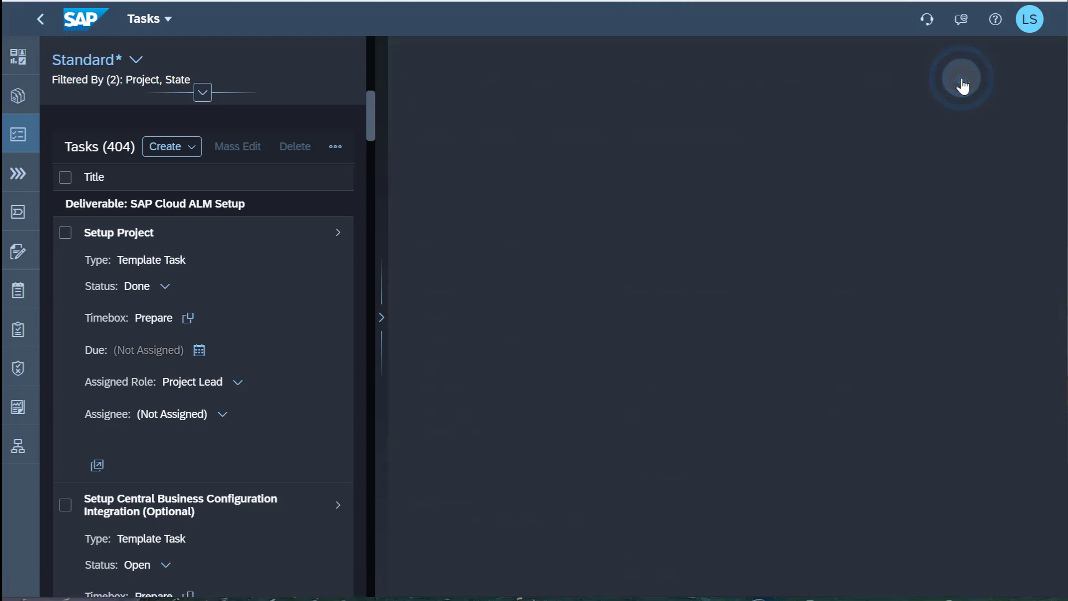
left_click(744, 159)
type("R")
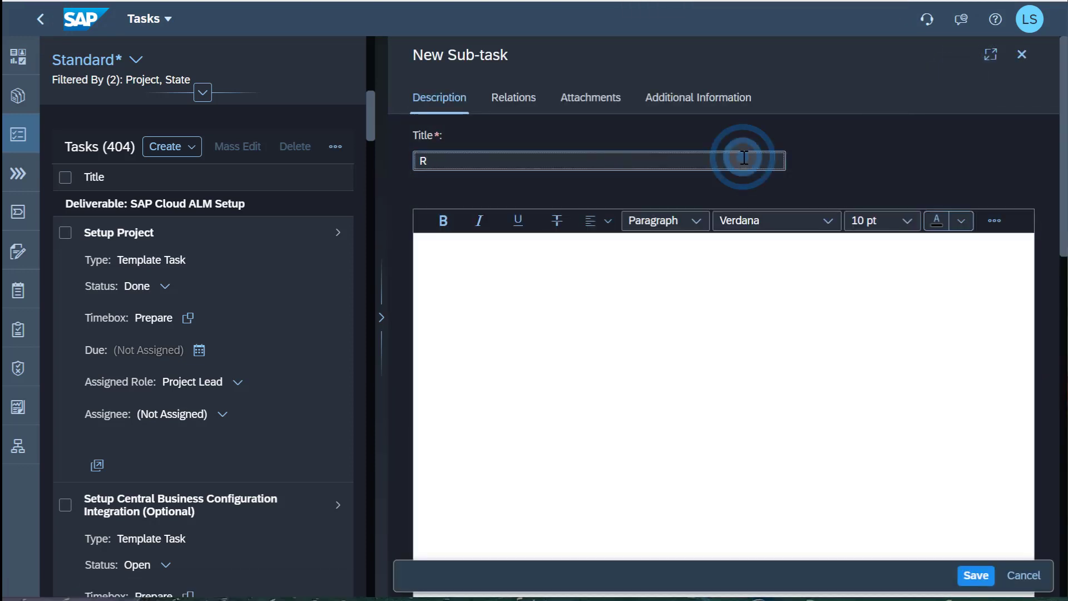
type("_016_INT_WM: Integration test run")
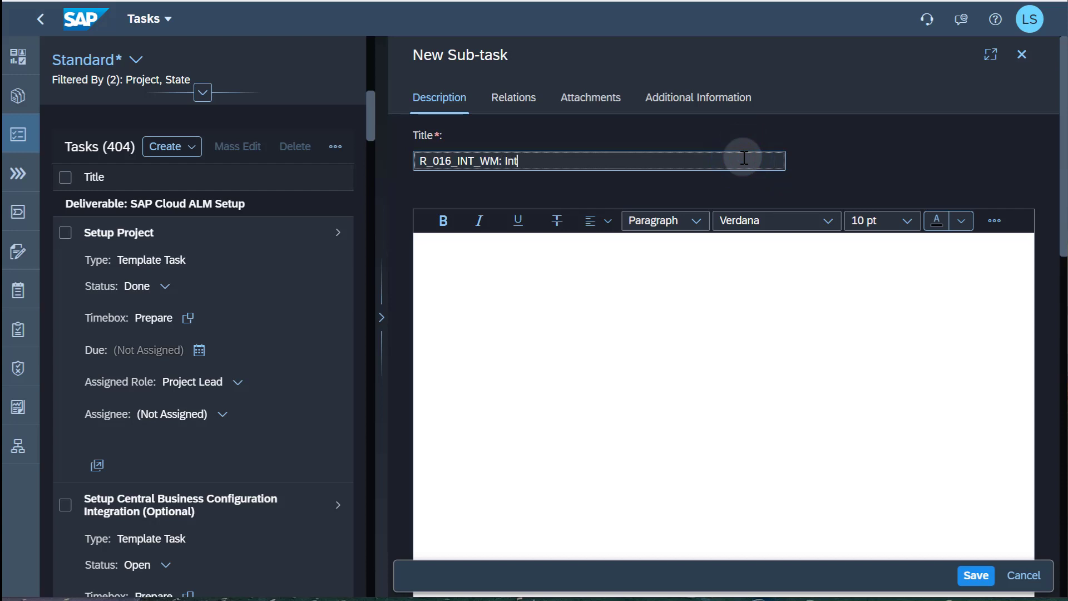
left_click(970, 579)
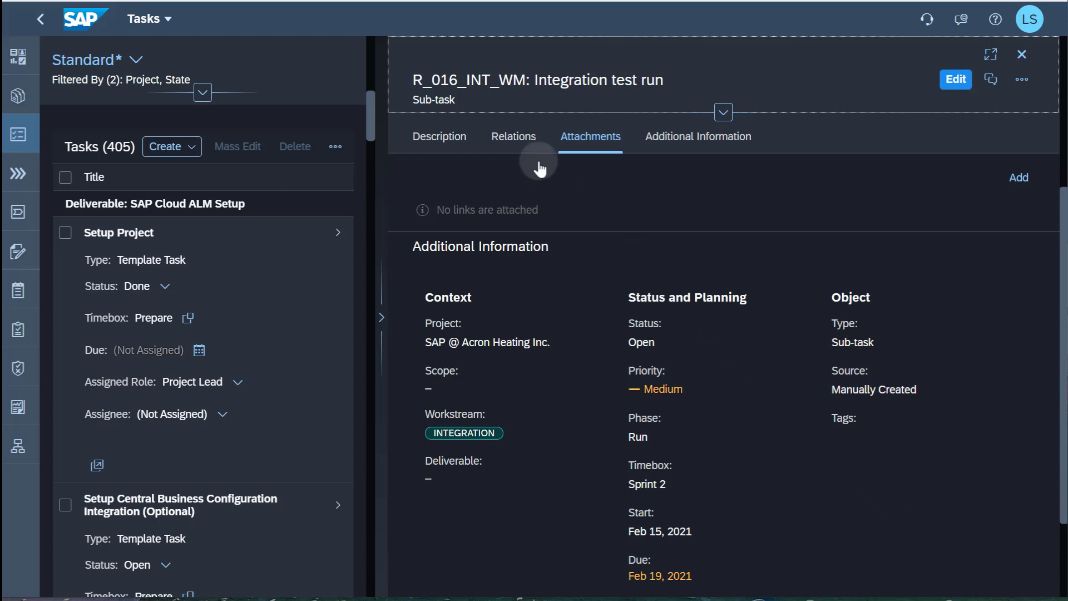
- Open parent user story R_16_INT_WM from the test run sub-task's relations
left_click(520, 156)
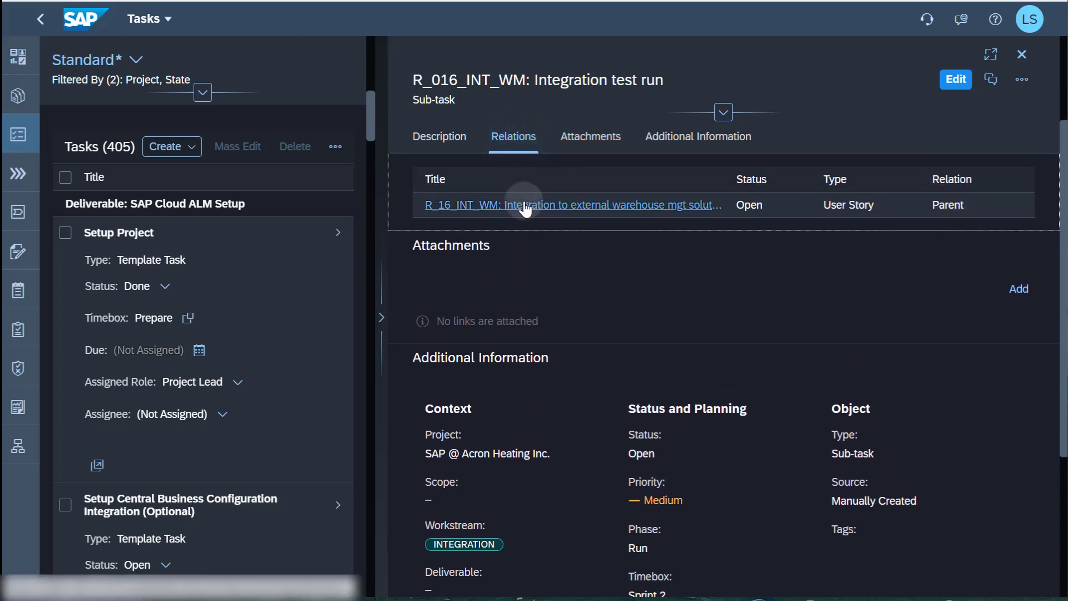
left_click(525, 206)
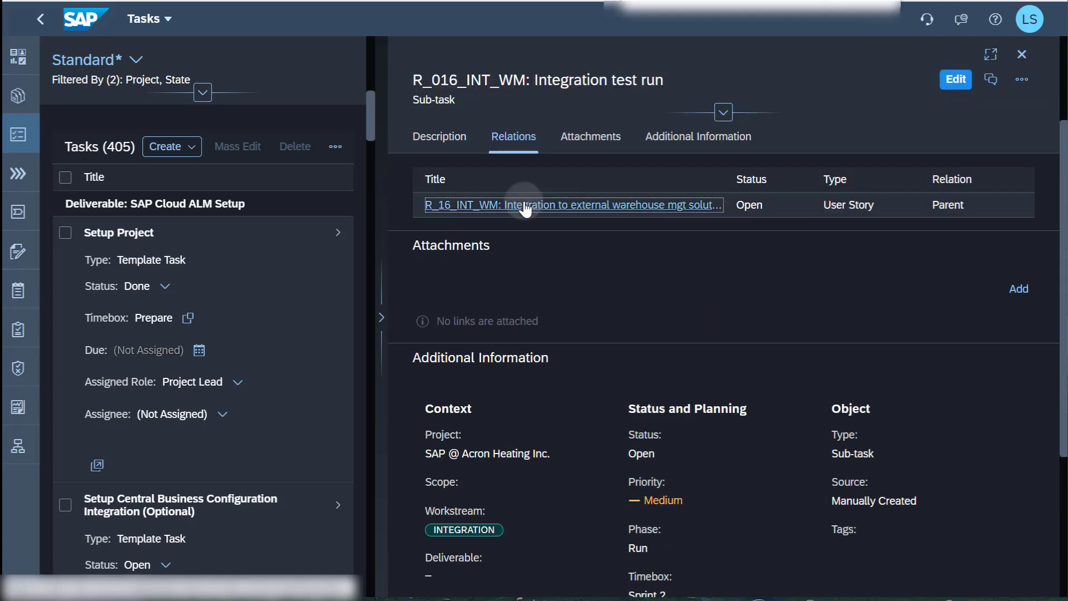